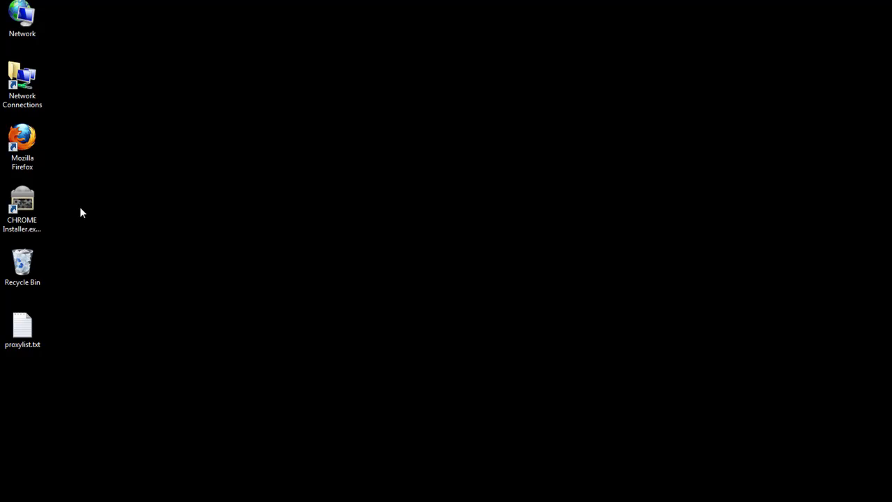
Open proxylist.txt in Notepad and scroll down through all its proxy addresses
double_click(32, 325)
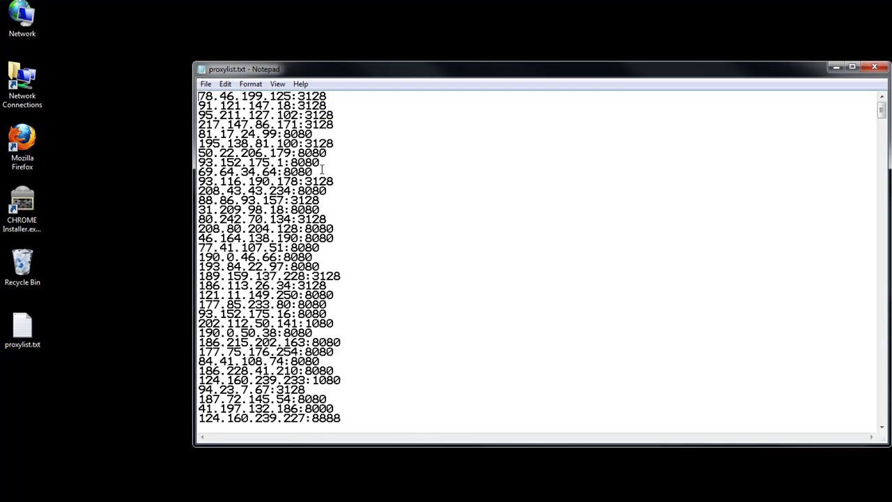
scroll(352, 263, "down", 3)
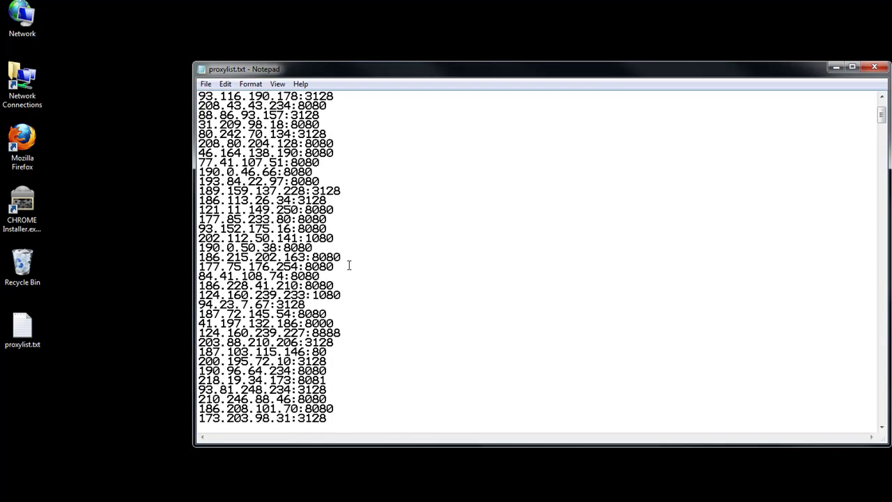
scroll(349, 265, "down", 1)
scroll(361, 266, "down", 2)
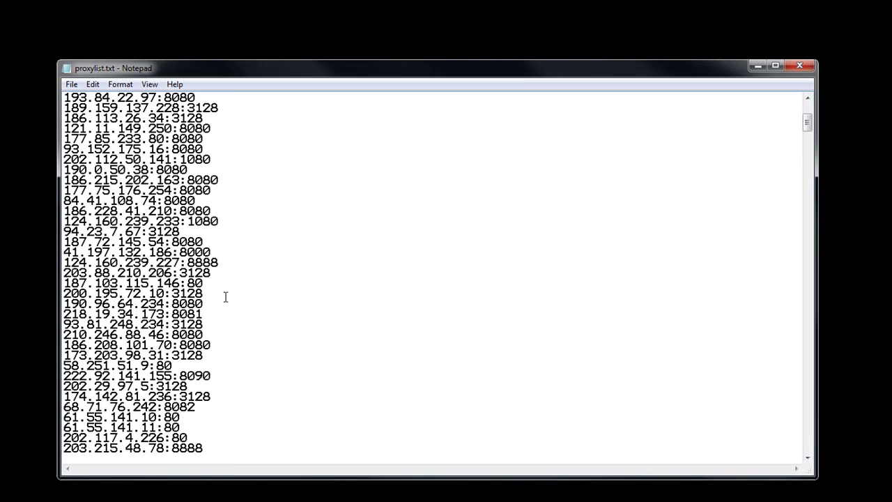
scroll(225, 298, "down", 1)
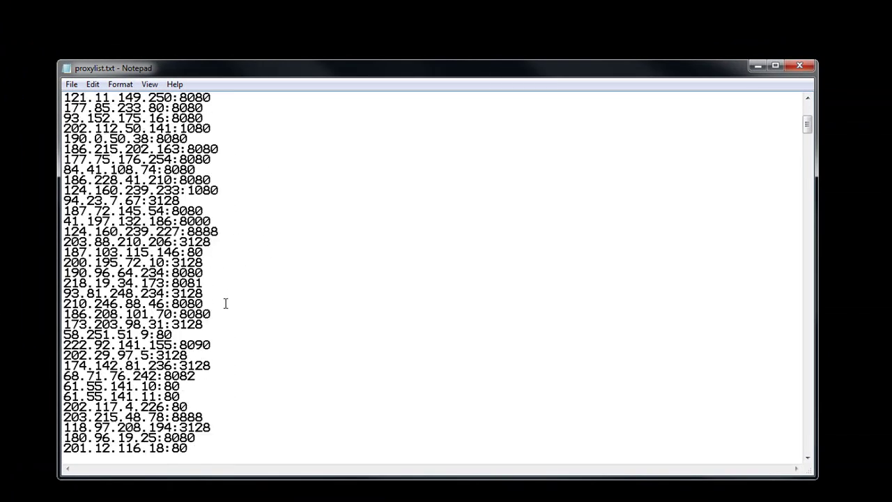
scroll(225, 302, "down", 3)
scroll(225, 304, "down", 4)
scroll(223, 314, "down", 3)
scroll(222, 315, "down", 5)
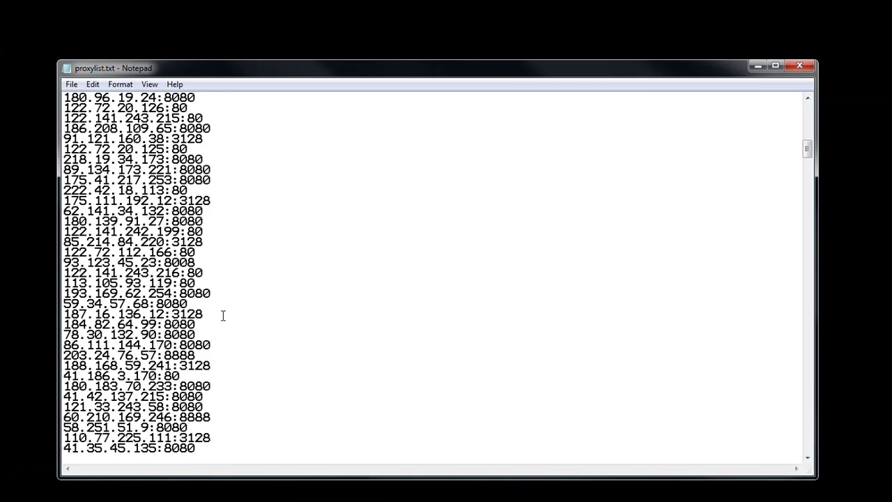
scroll(223, 319, "down", 4)
scroll(224, 325, "down", 7)
scroll(224, 324, "down", 6)
scroll(224, 325, "down", 9)
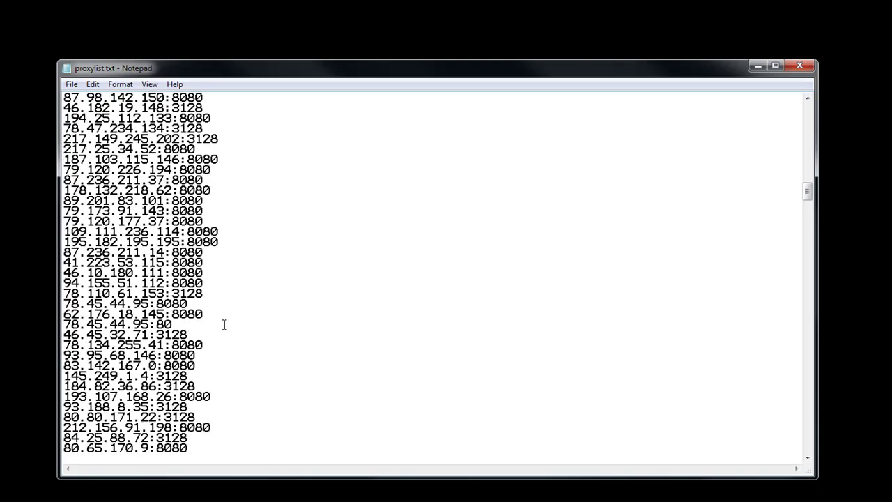
scroll(225, 323, "down", 5)
scroll(225, 323, "down", 5)
scroll(220, 365, "down", 4)
scroll(220, 365, "down", 8)
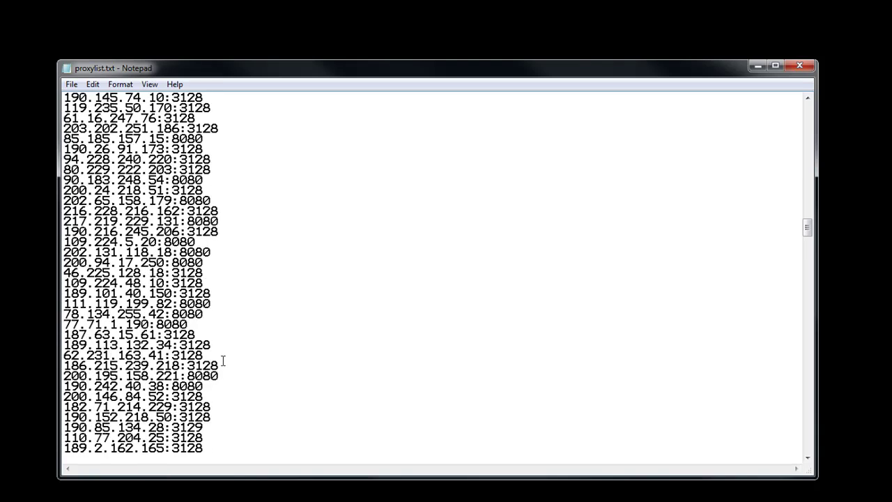
scroll(218, 359, "down", 4)
mouse_move(221, 348)
left_mouse_down()
mouse_move(185, 346)
mouse_move(179, 355)
left_mouse_up()
scroll(200, 360, "down", 5)
scroll(199, 360, "down", 4)
scroll(220, 356, "down", 10)
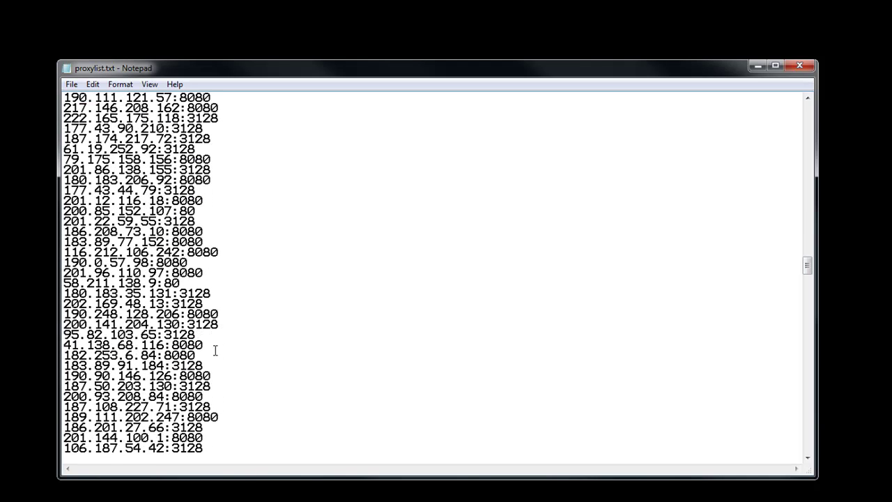
scroll(215, 349, "down", 5)
scroll(215, 350, "down", 5)
scroll(214, 349, "down", 5)
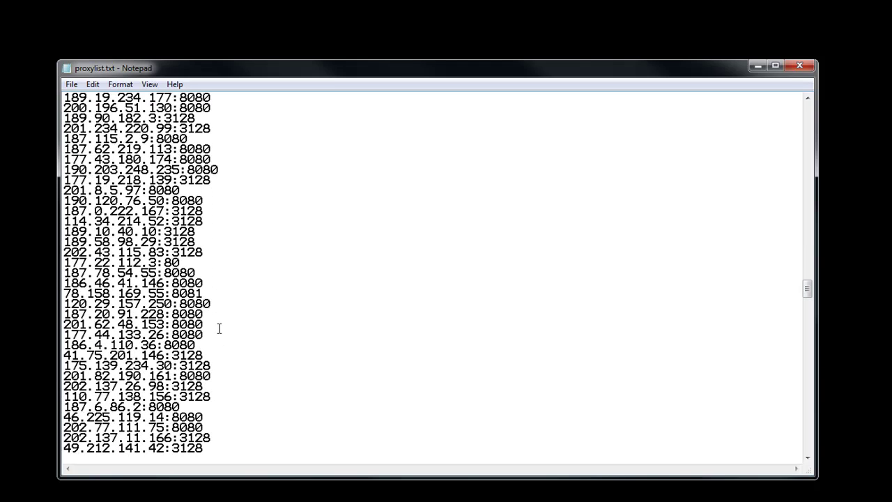
scroll(216, 333, "down", 4)
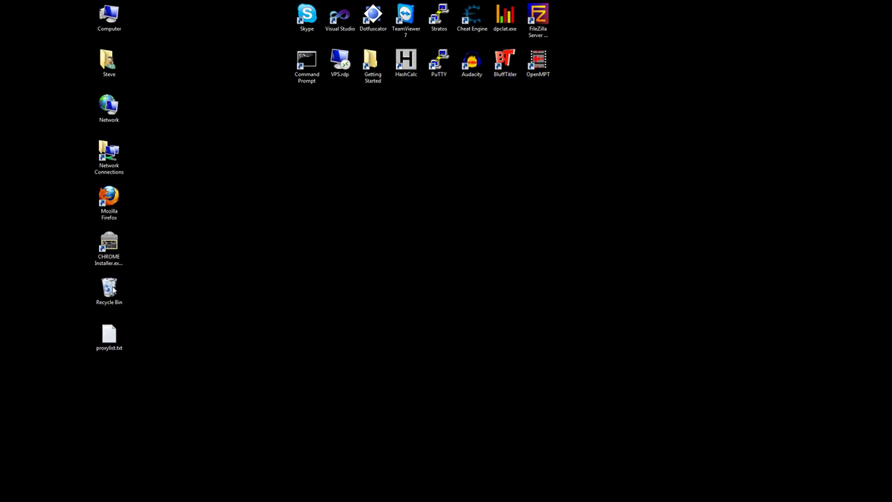
Launch CHROME2 and arrange its client and Proxy Manager windows side by side
double_click(109, 245)
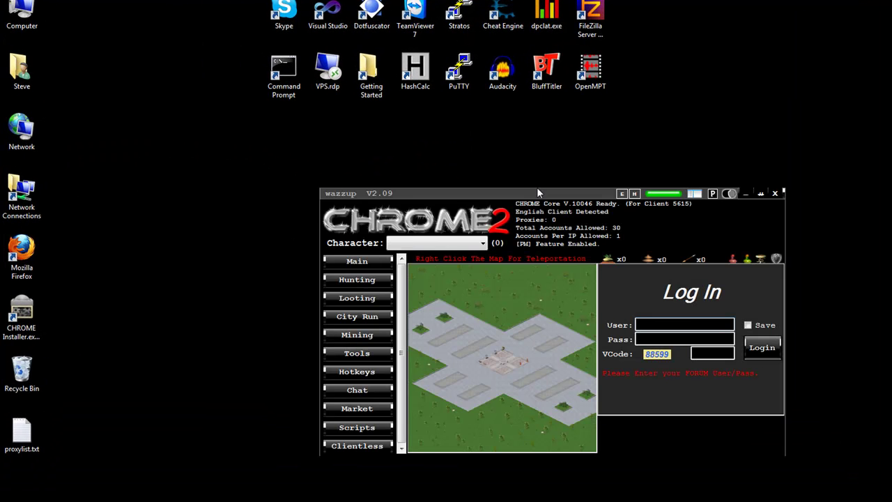
left_click_drag(538, 192, 363, 155)
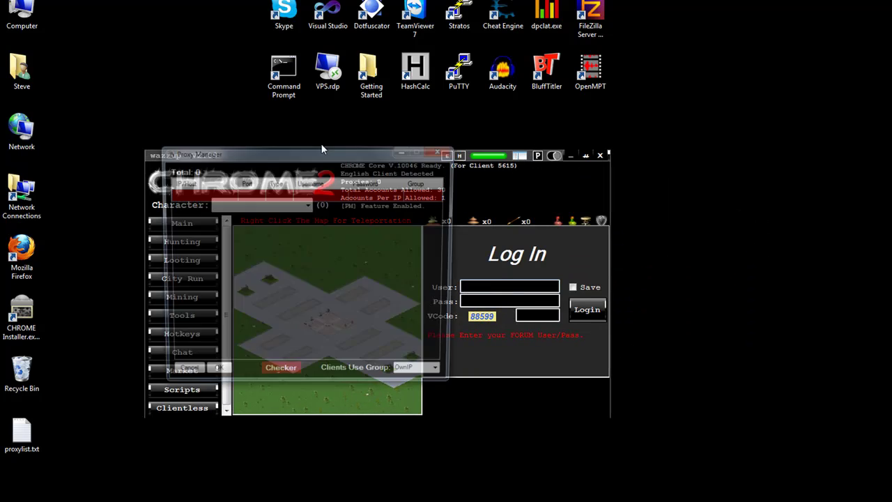
left_click_drag(295, 156, 193, 160)
left_click_drag(436, 160, 553, 159)
left_click_drag(171, 154, 173, 119)
Import proxylist.txt as a raw HTTPS proxy file and confirm the 607 proxies
right_click(163, 229)
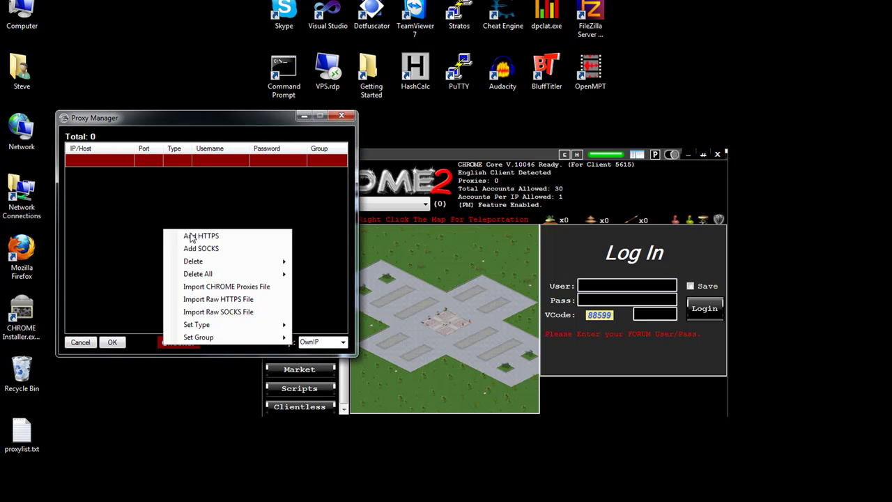
left_click(260, 299)
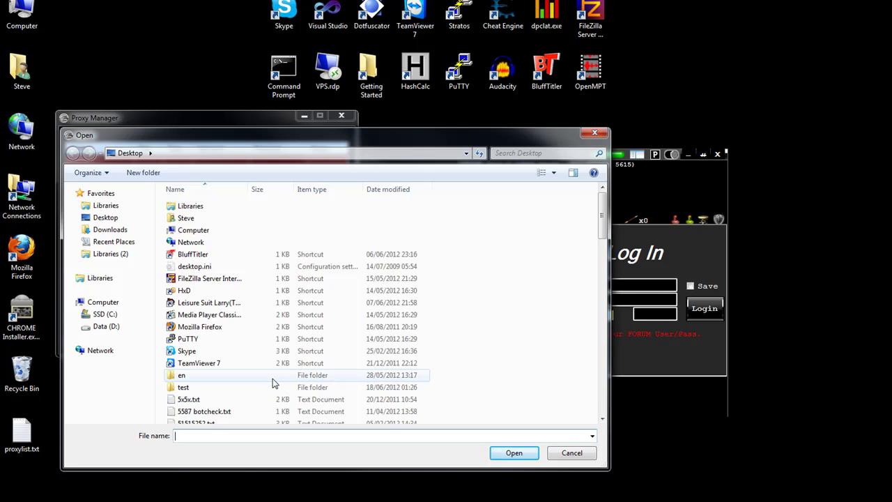
type("ph")
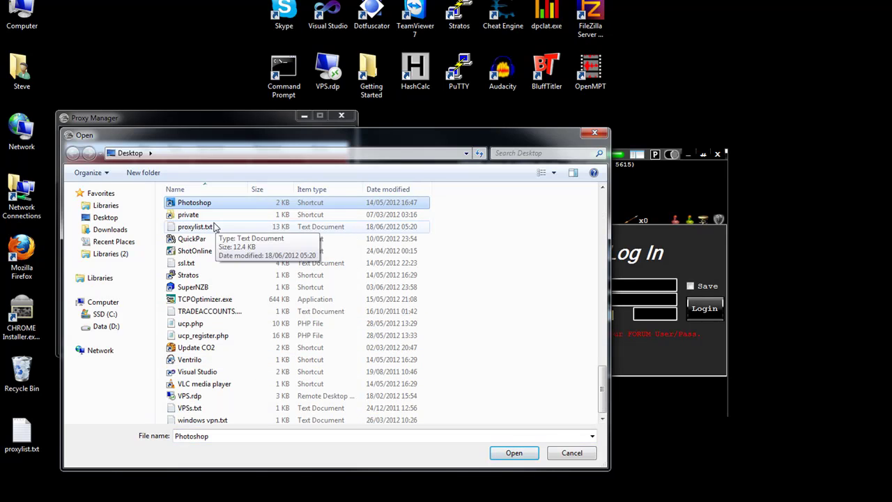
double_click(219, 227)
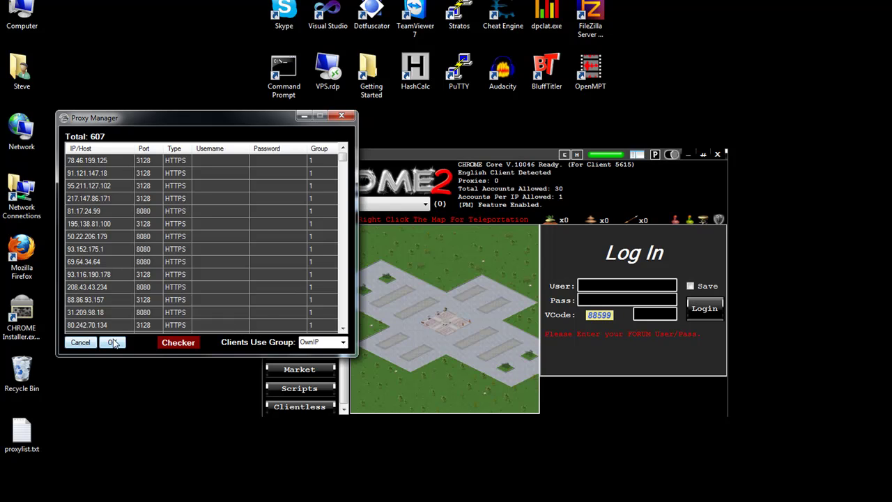
left_click(113, 343)
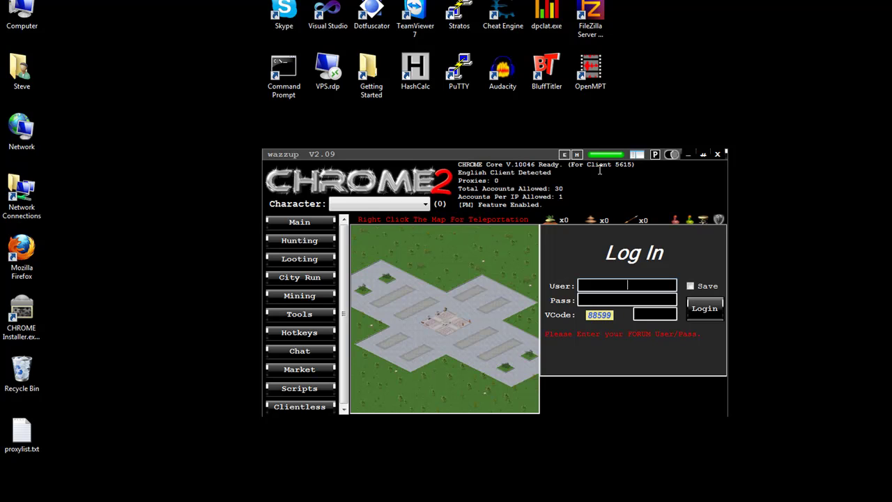
Run the checker on all 607 proxies with 250 threads, sending bad proxies to group 8
left_click(656, 155)
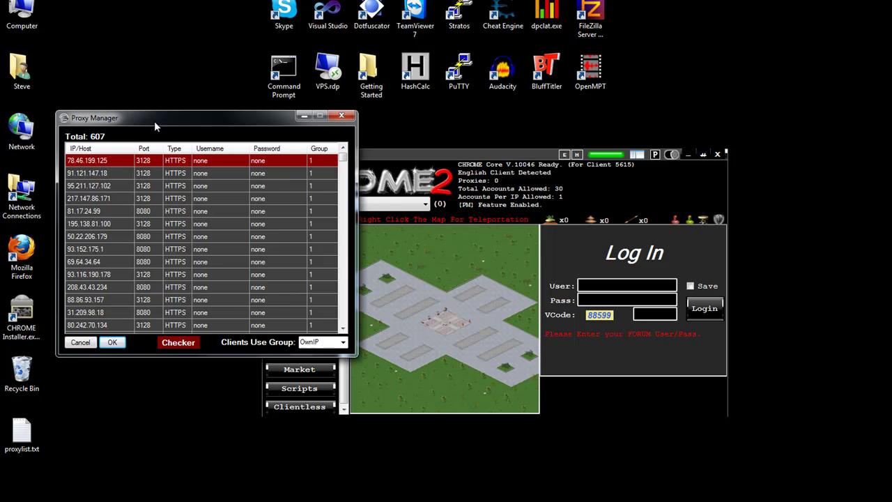
left_click_drag(155, 122, 149, 78)
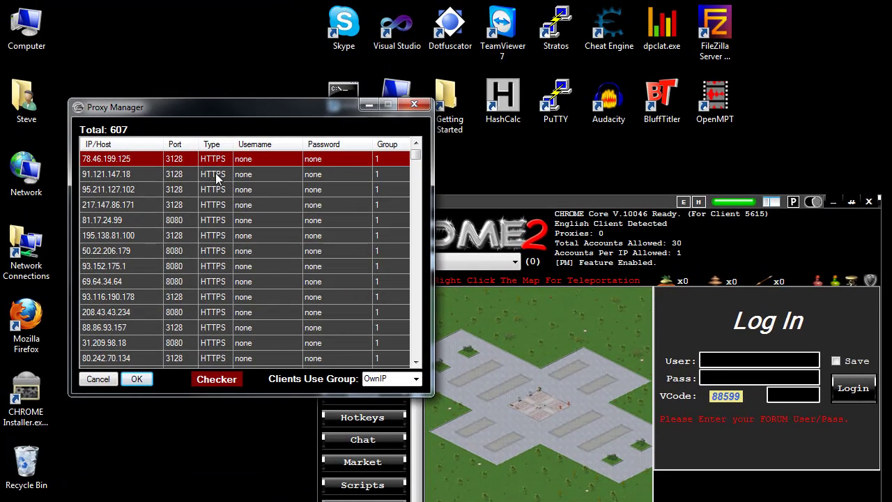
left_click(224, 379)
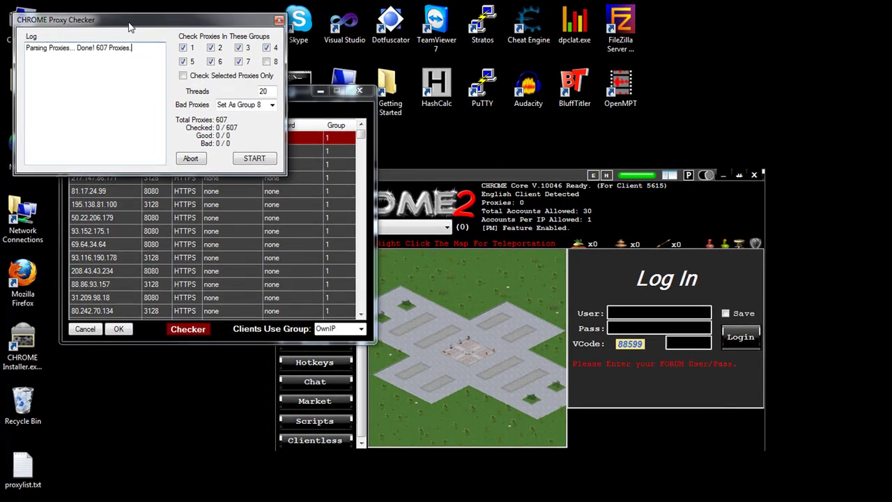
left_click_drag(112, 14, 171, 342)
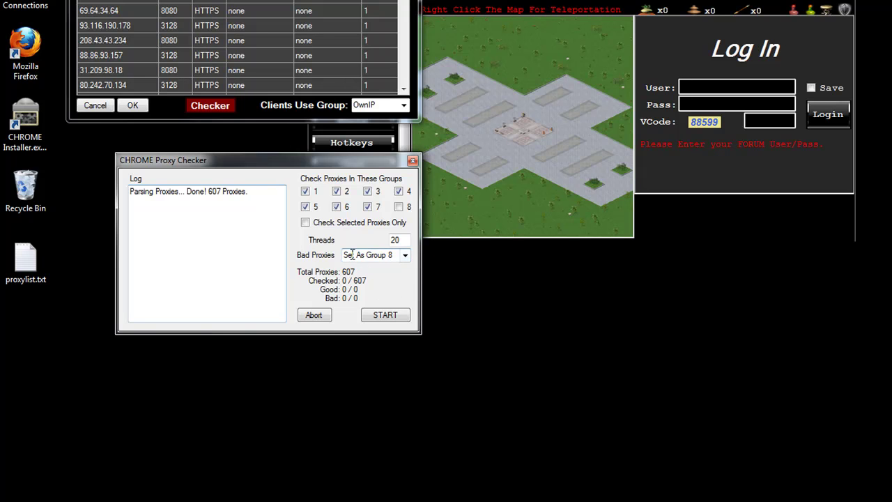
double_click(396, 240)
type("2")
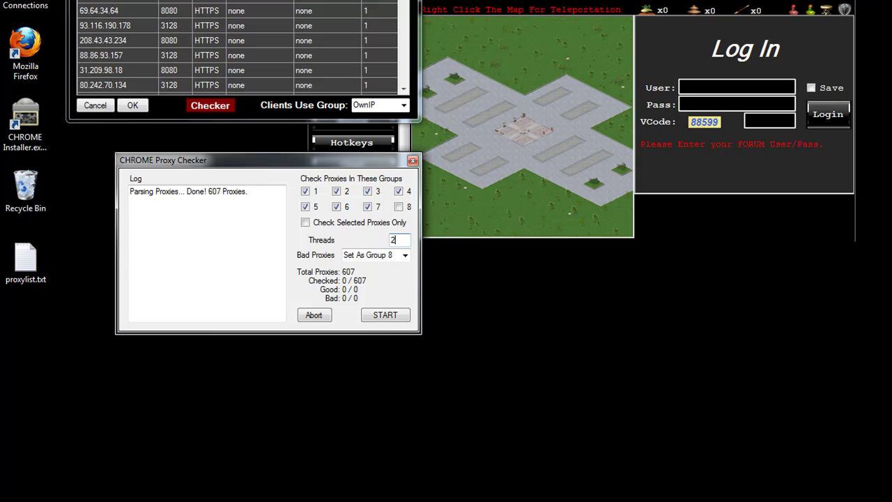
left_click(389, 318)
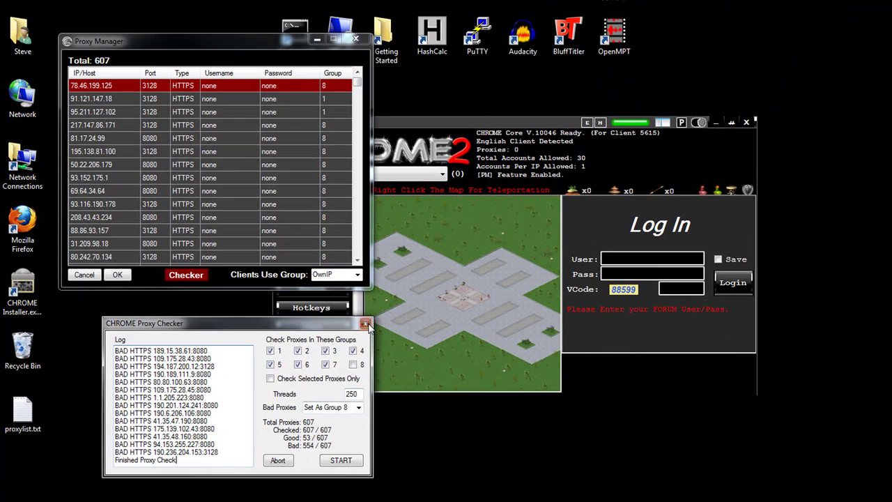
Close the finished checker, save the Proxy Manager, and reopen it
left_click(365, 322)
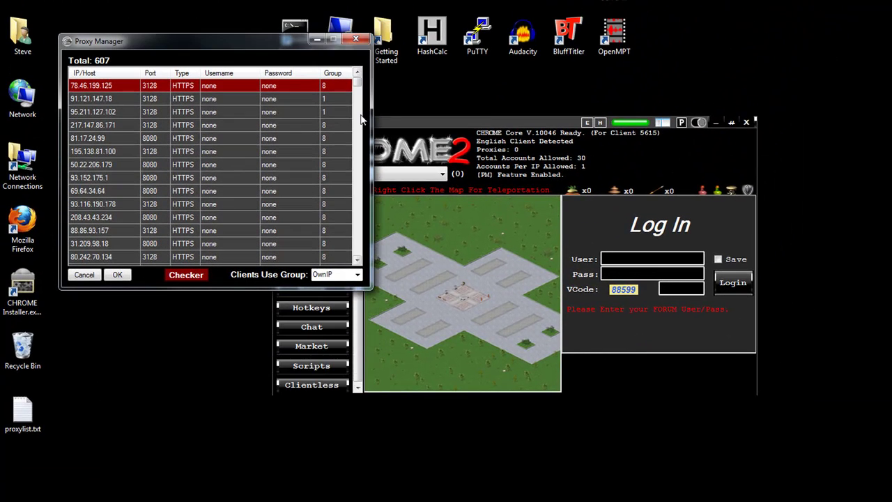
left_click(117, 275)
left_click(681, 126)
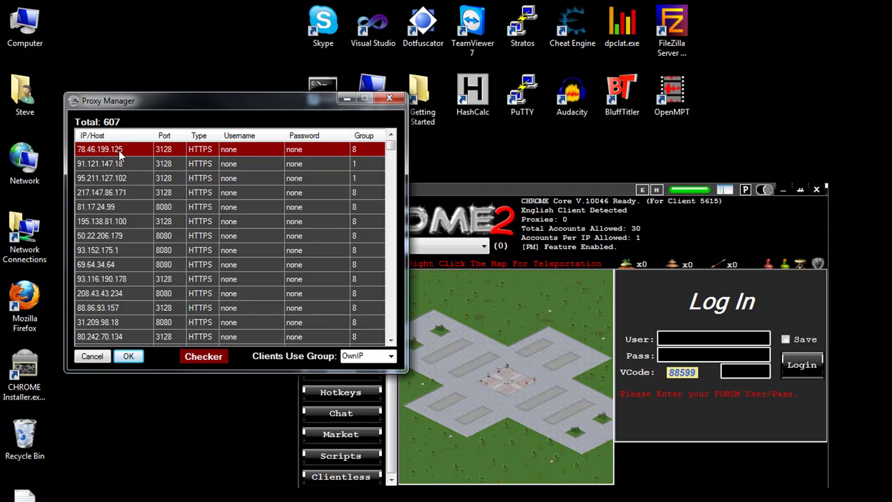
Sort by Group and select the group 8 rows from 61.55.141.11 to the last
left_click(364, 138)
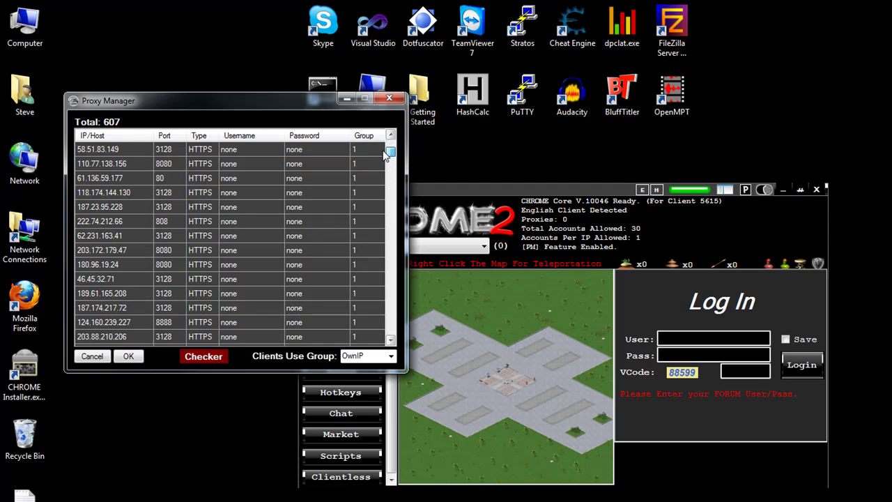
left_click(391, 313)
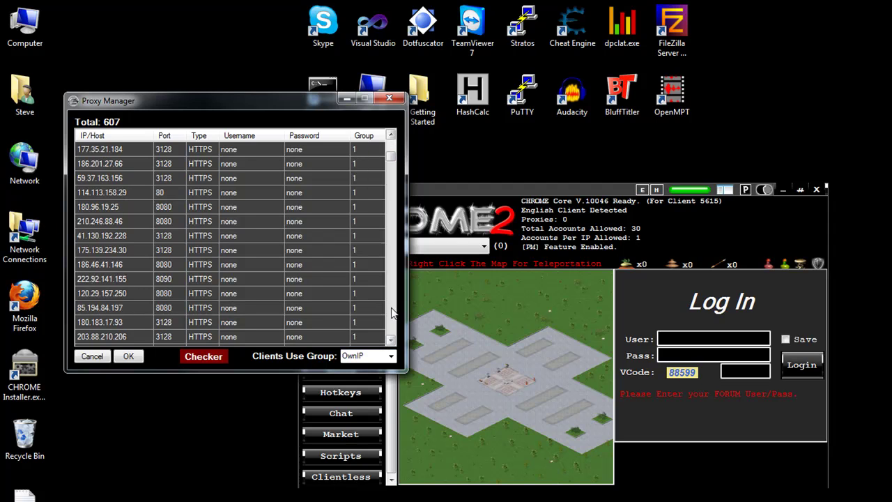
left_click(361, 194)
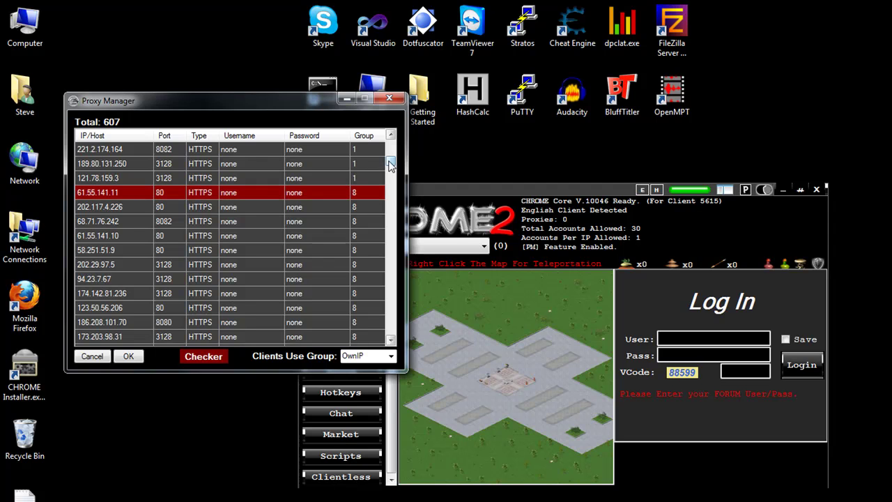
left_click_drag(390, 163, 354, 322)
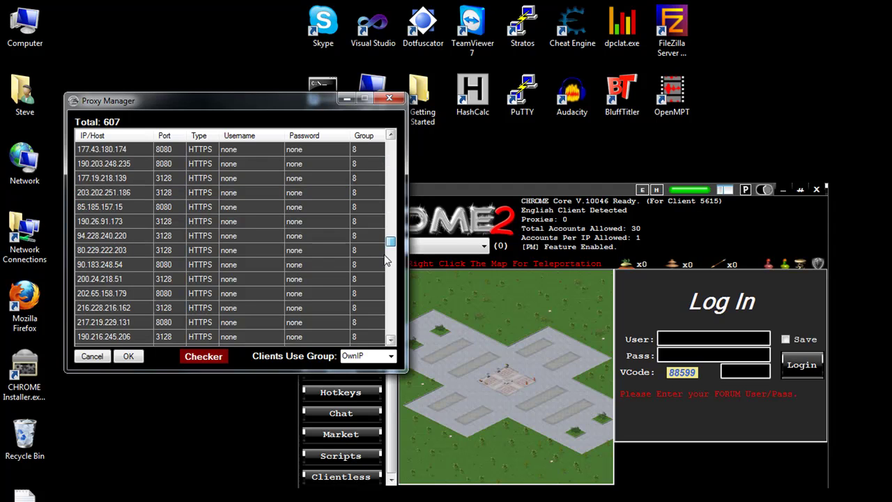
left_click(354, 322, "shift")
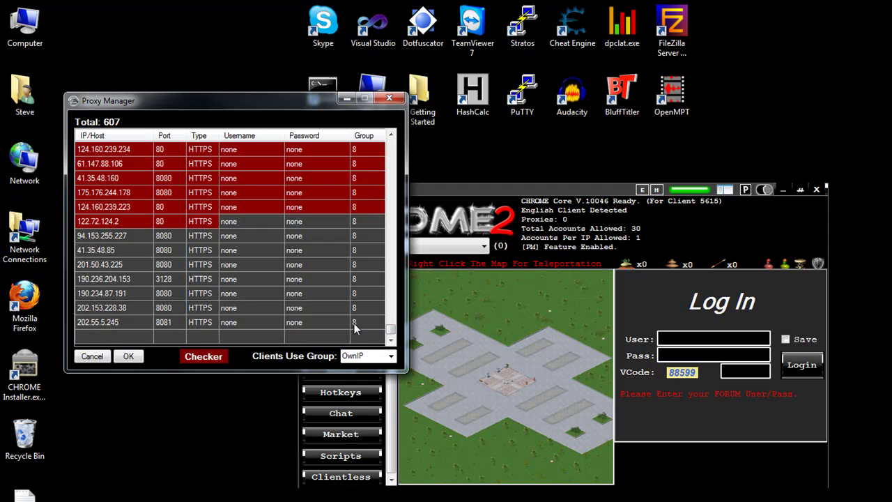
Assign the selected proxies to group 2 and set their type to SOCKS
right_click(343, 258)
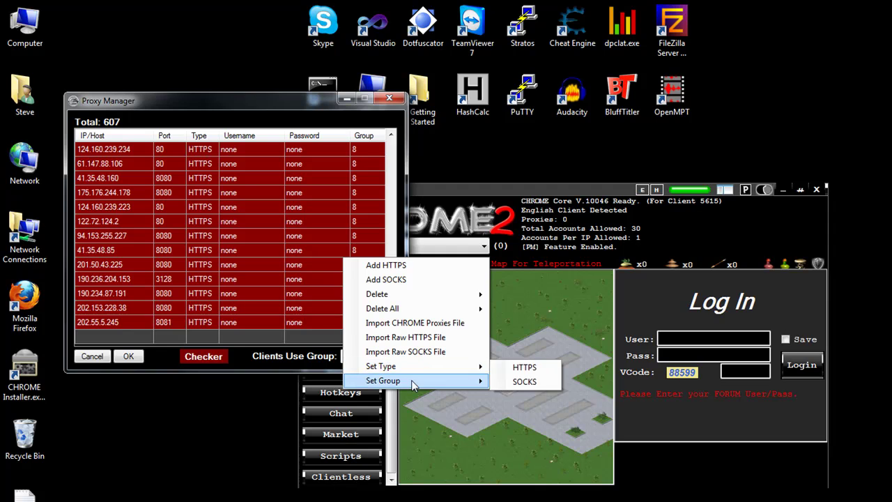
left_click(514, 397)
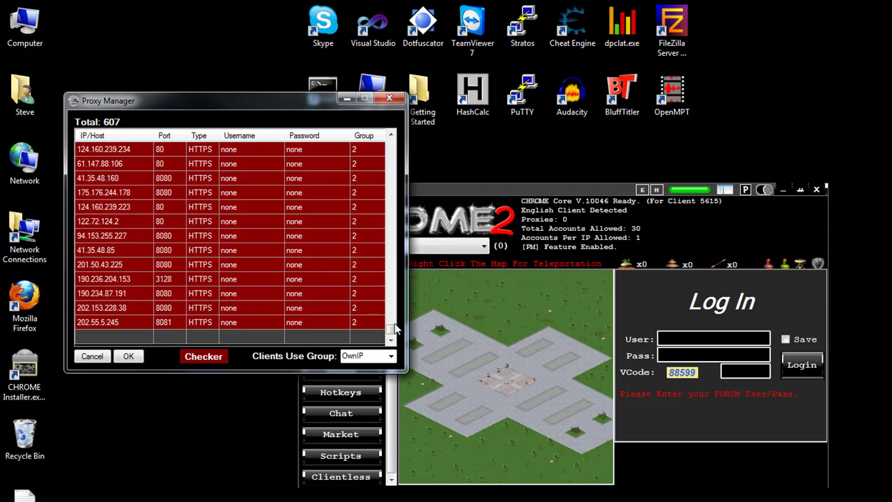
right_click(267, 248)
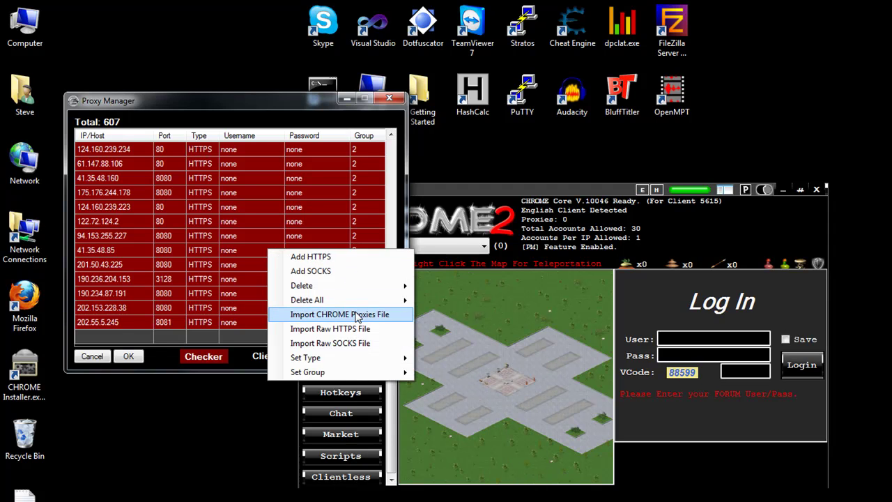
mouse_move(307, 357)
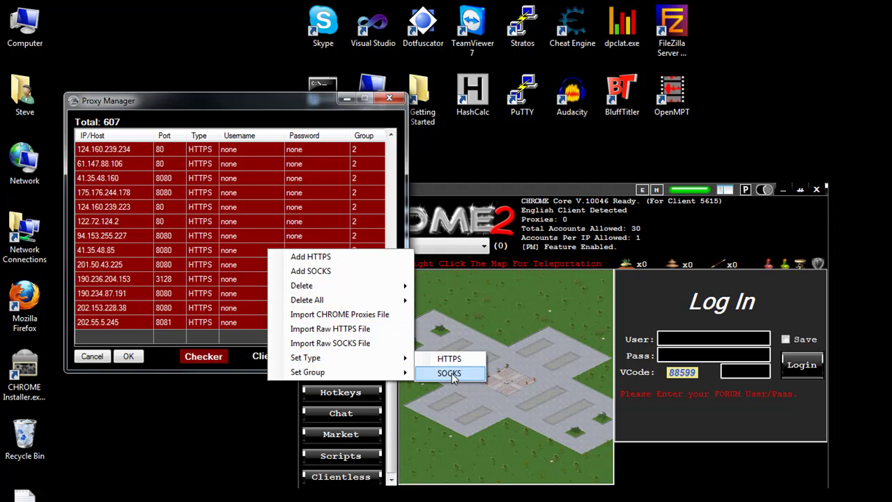
left_click(450, 373)
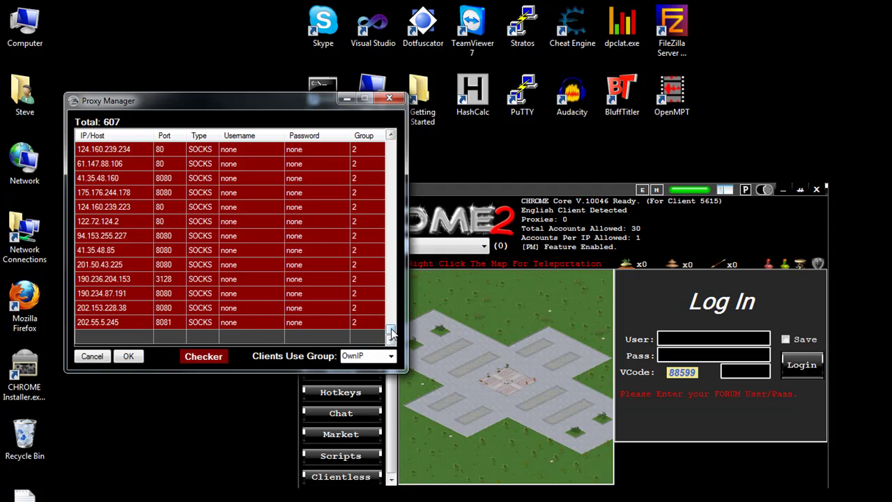
mouse_move(391, 332)
left_mouse_down()
mouse_move(377, 149)
mouse_move(383, 161)
left_mouse_up()
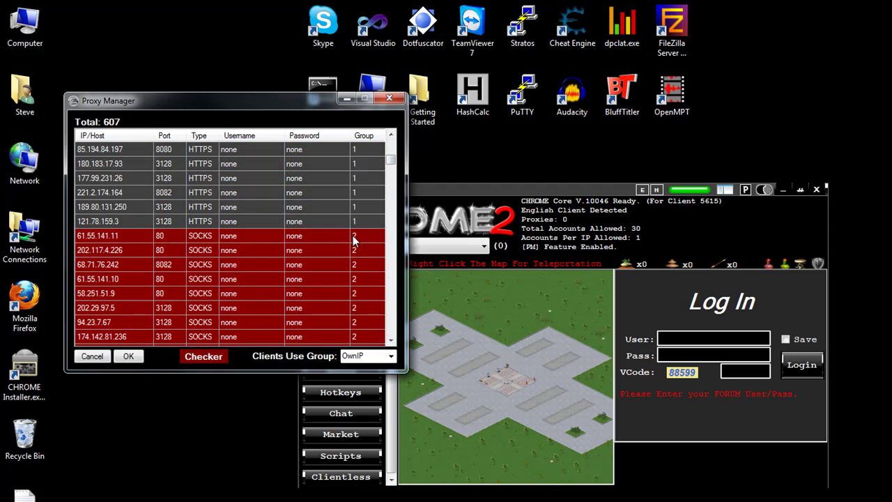
key("Up")
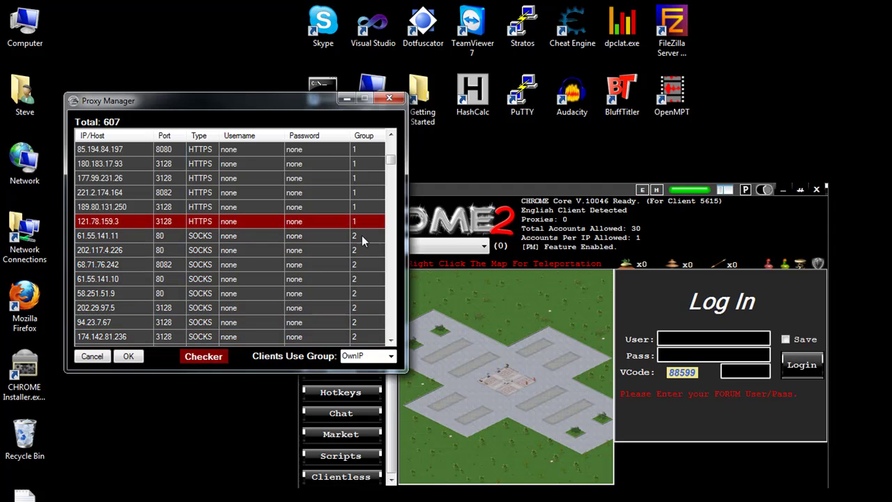
In the Proxy Checker, untick every group except group 2
left_click(200, 360)
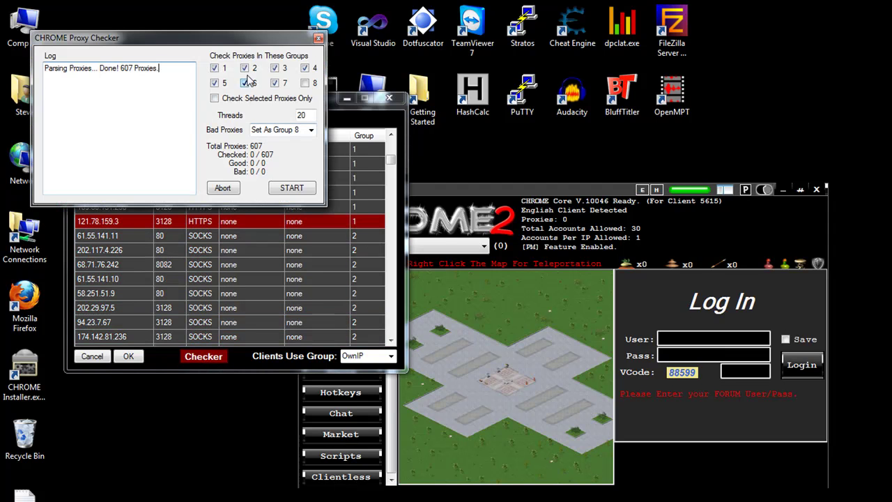
left_click(215, 67)
left_click(215, 83)
left_click(244, 83)
left_click(274, 83)
left_click(274, 68)
left_click(304, 67)
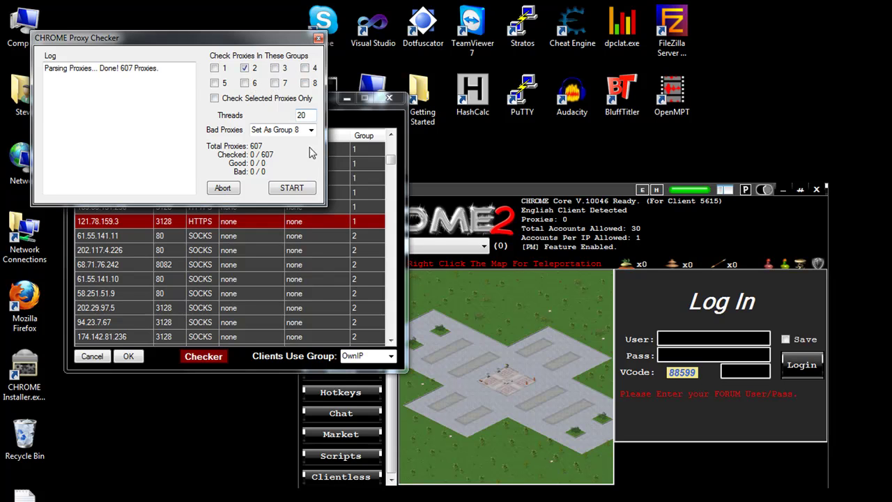
Set 250 threads with bad proxies set to DELETE, then start the check
double_click(303, 115)
type("2")
left_click(312, 129)
left_click(268, 143)
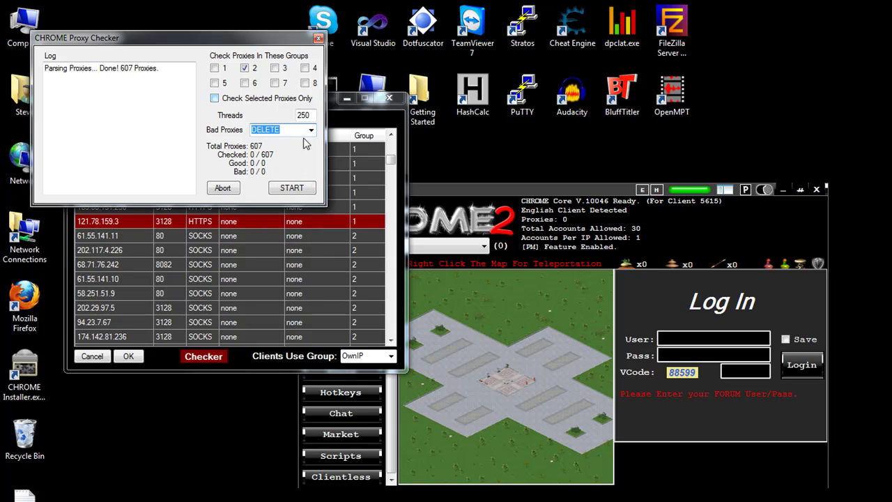
left_click(293, 190)
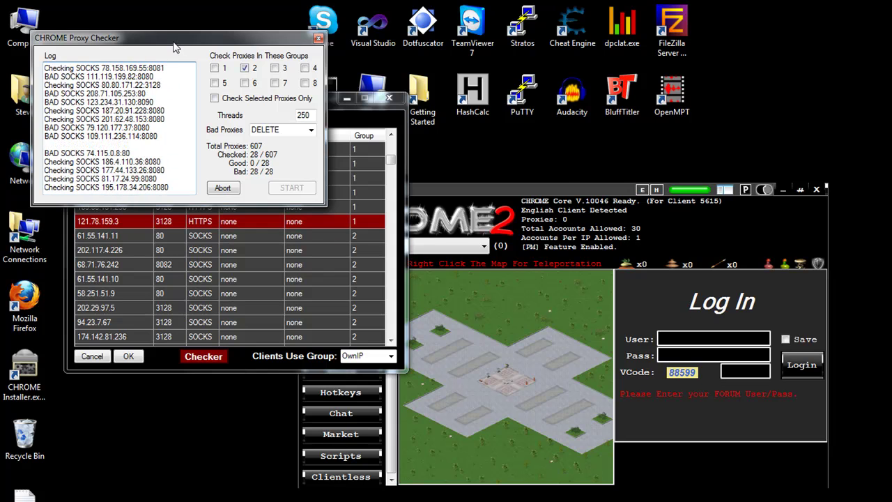
mouse_move(186, 38)
left_mouse_down()
mouse_move(486, 220)
mouse_move(579, 253)
left_mouse_up()
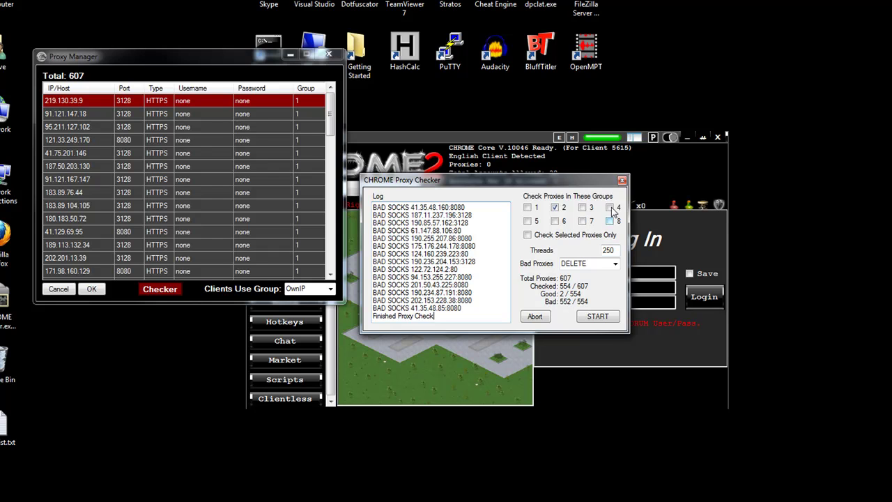
Close the finished checker, save the Proxy Manager, and reopen it
left_click(622, 181)
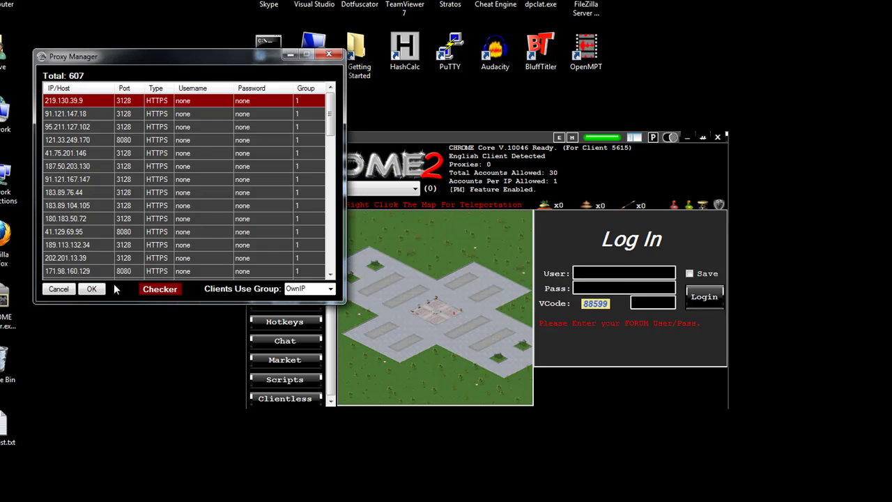
left_click(91, 289)
left_click(654, 138)
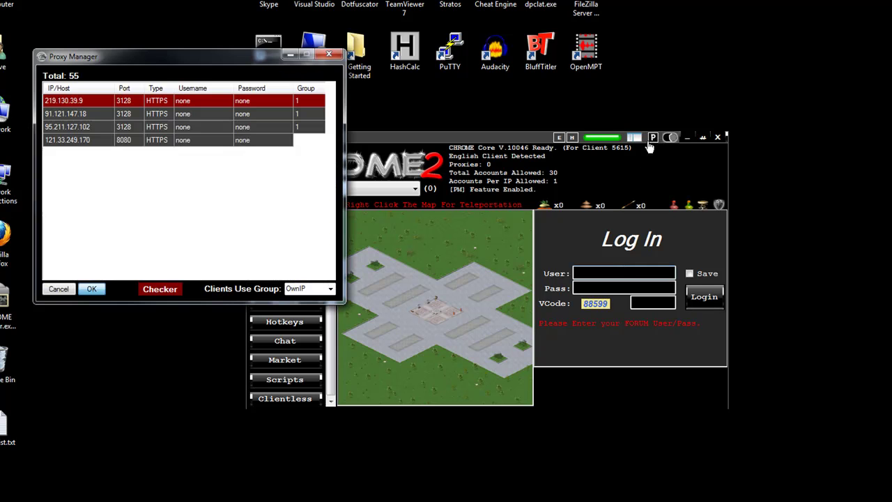
Scroll to the end of the 55-proxy list to confirm the two group 2 SOCKS proxies
left_click_drag(333, 115, 314, 278)
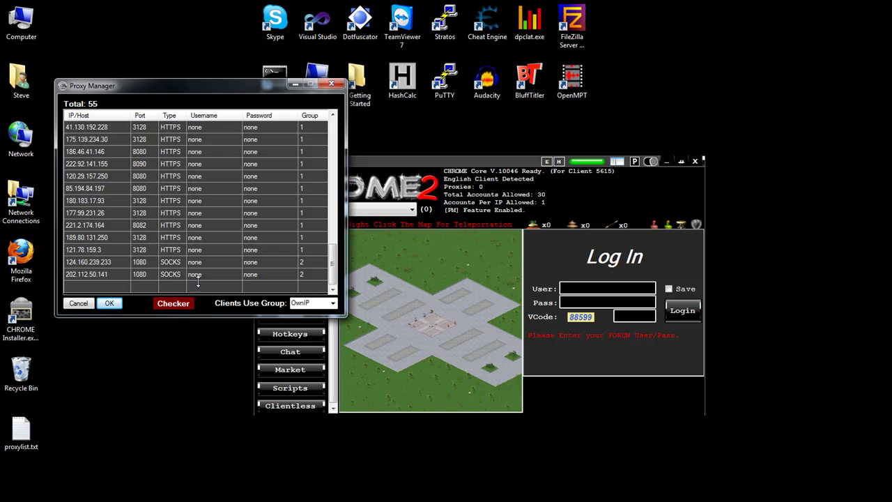
mouse_move(333, 282)
left_mouse_down()
mouse_move(329, 132)
mouse_move(312, 286)
left_mouse_up()
scroll(310, 279, "up", 1)
scroll(306, 278, "down", 1)
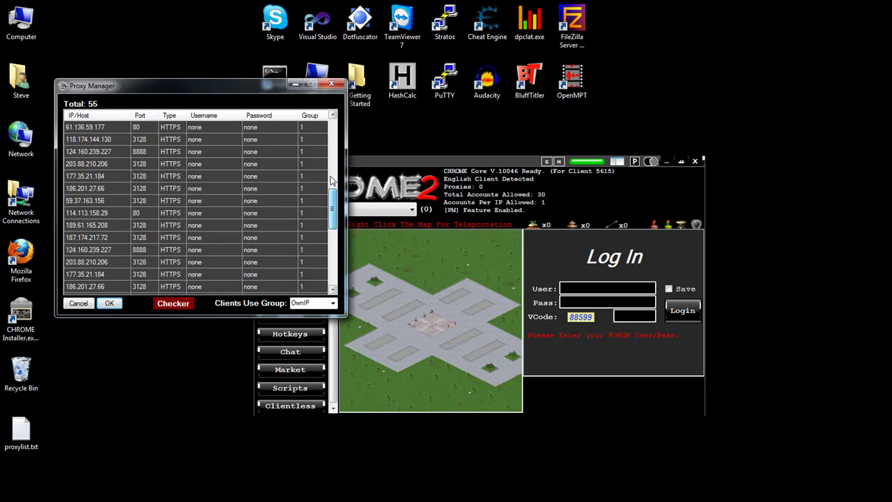
mouse_move(333, 262)
left_mouse_down()
mouse_move(333, 122)
mouse_move(333, 298)
left_mouse_up()
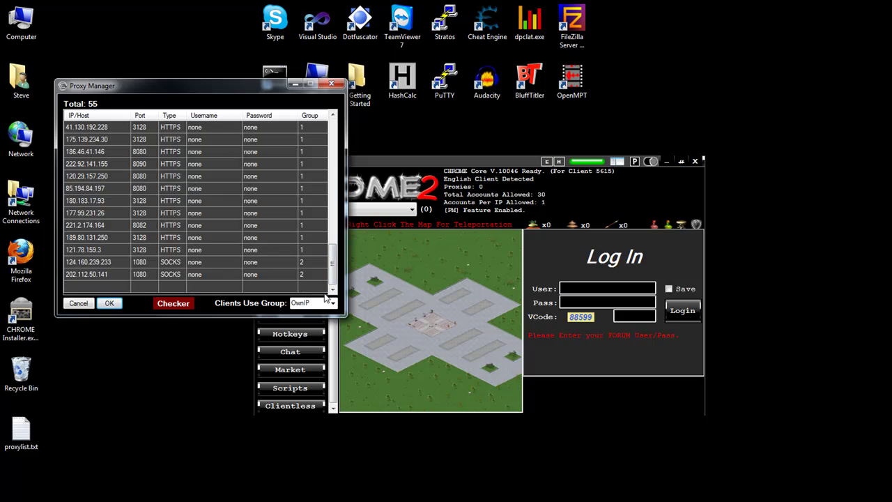